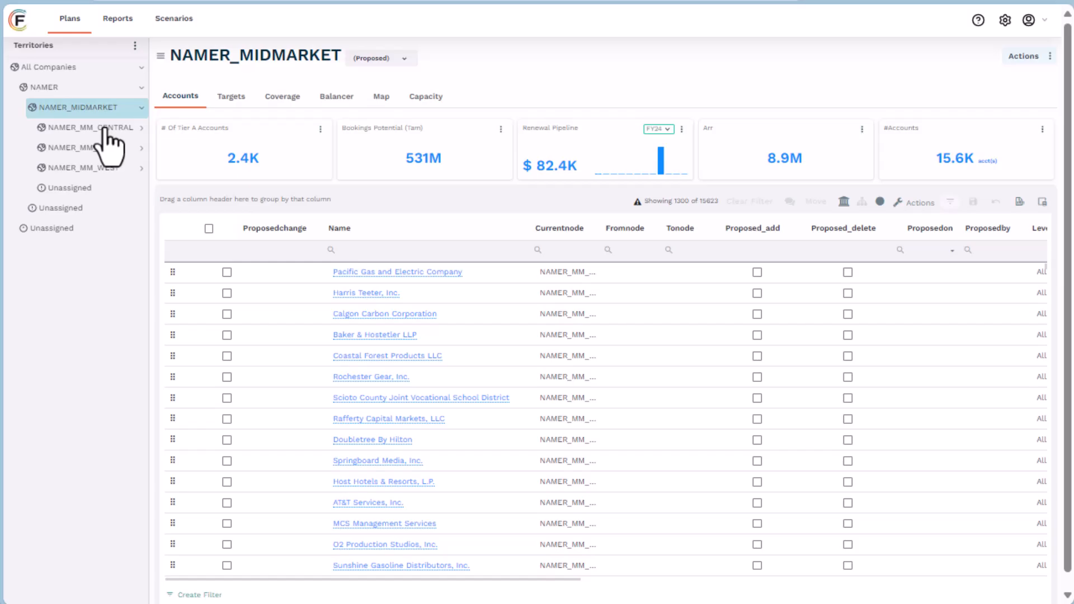
In territory NAMER_MM_CENT_1, select the Flight Support Group Inc account and choose NAMER_MM_CENT_2 as its move target.
click(105, 129)
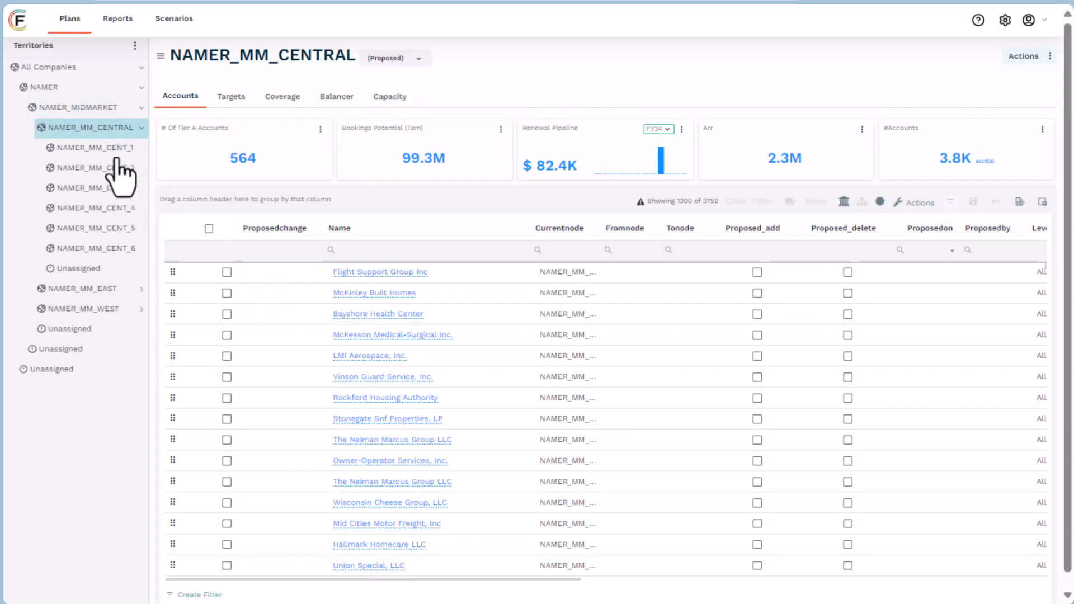
click(99, 155)
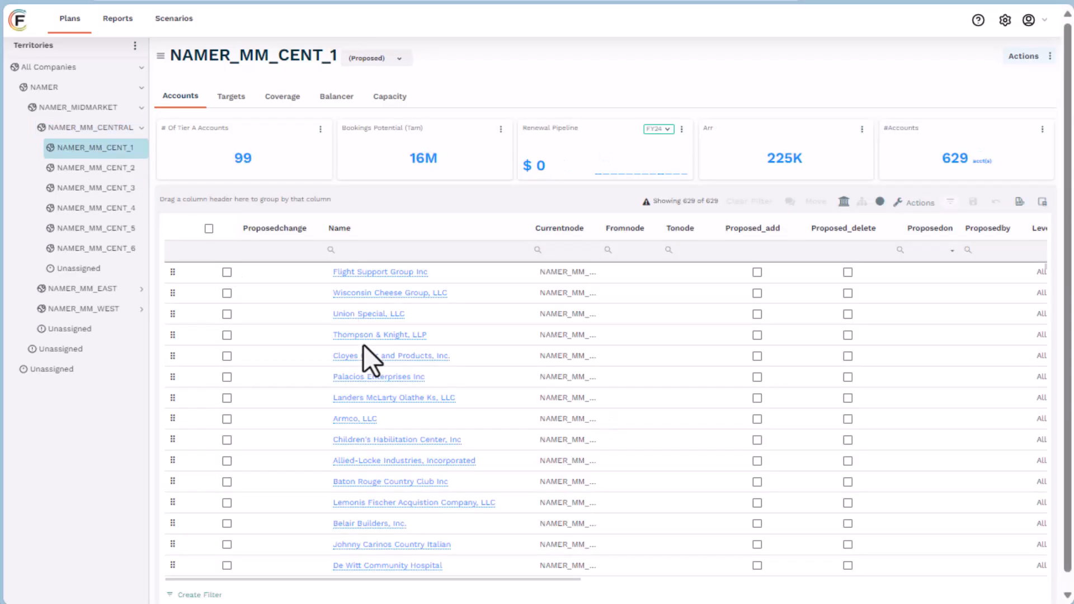
click(227, 272)
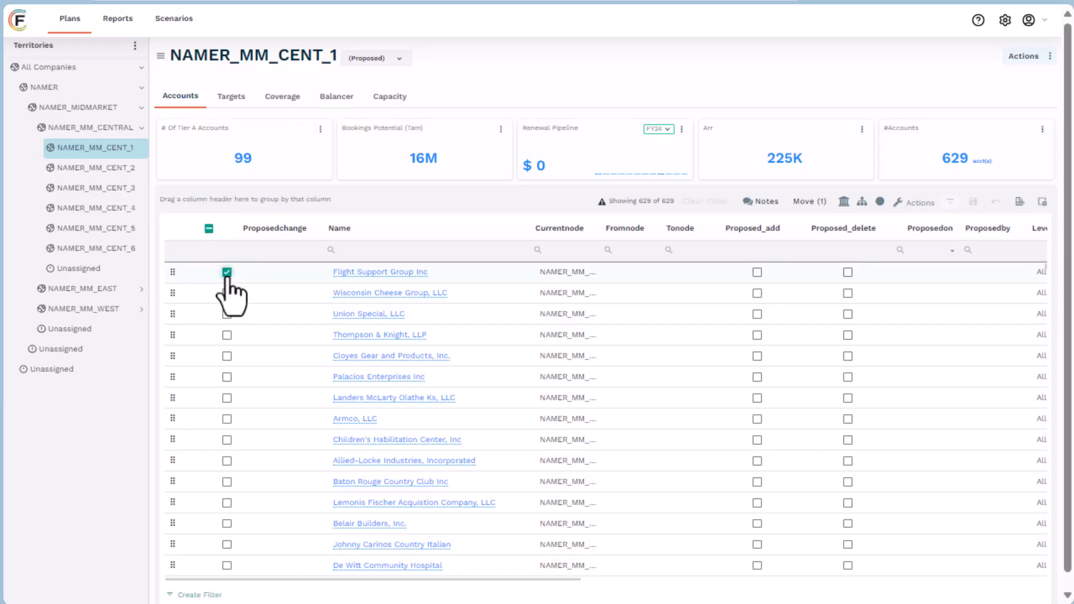
click(806, 203)
click(332, 133)
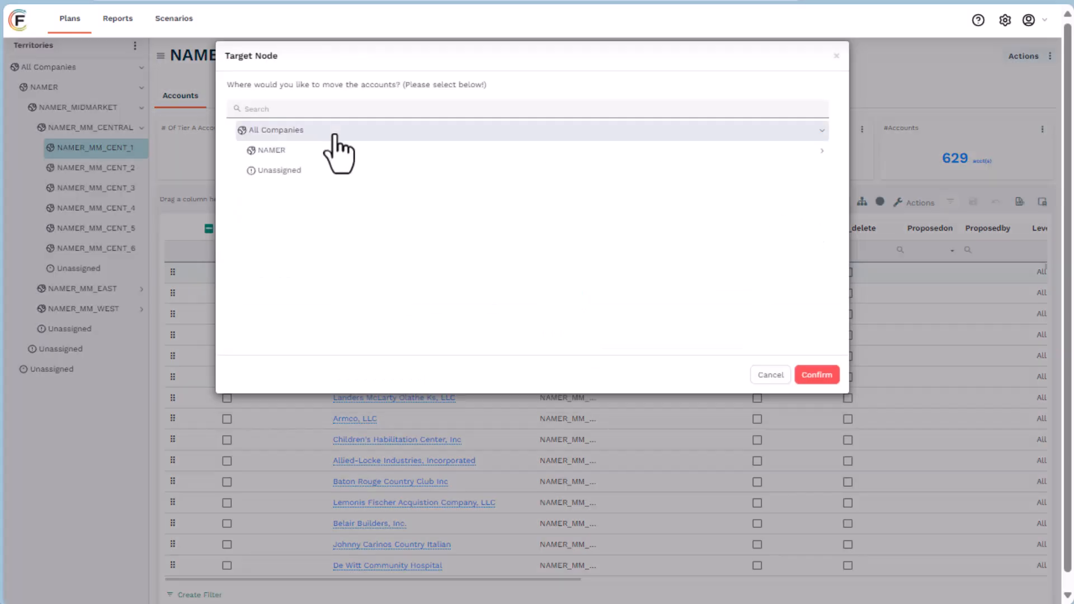
click(326, 151)
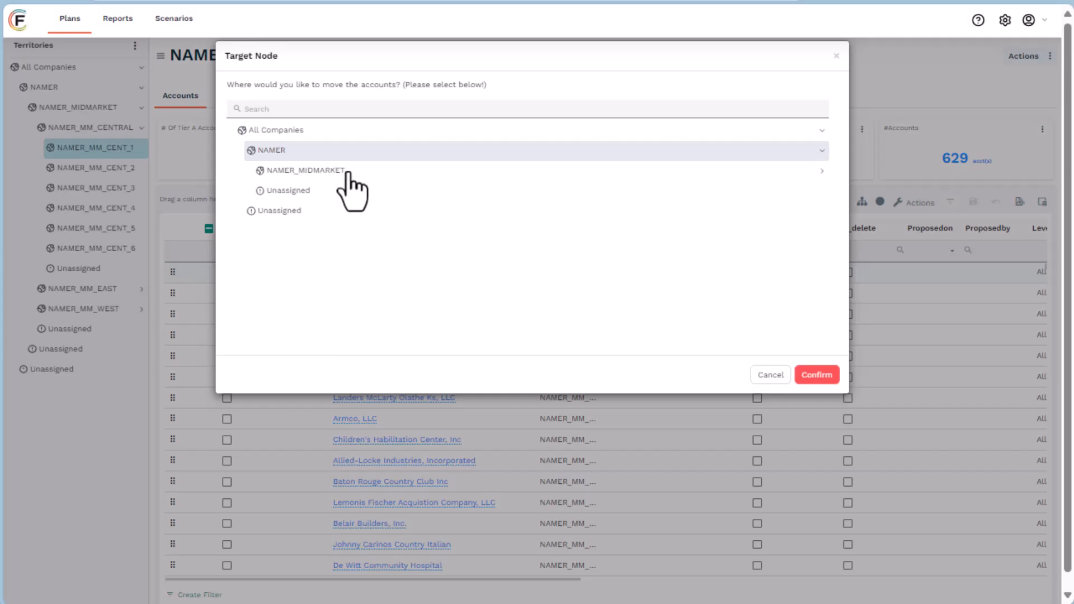
click(352, 171)
click(361, 192)
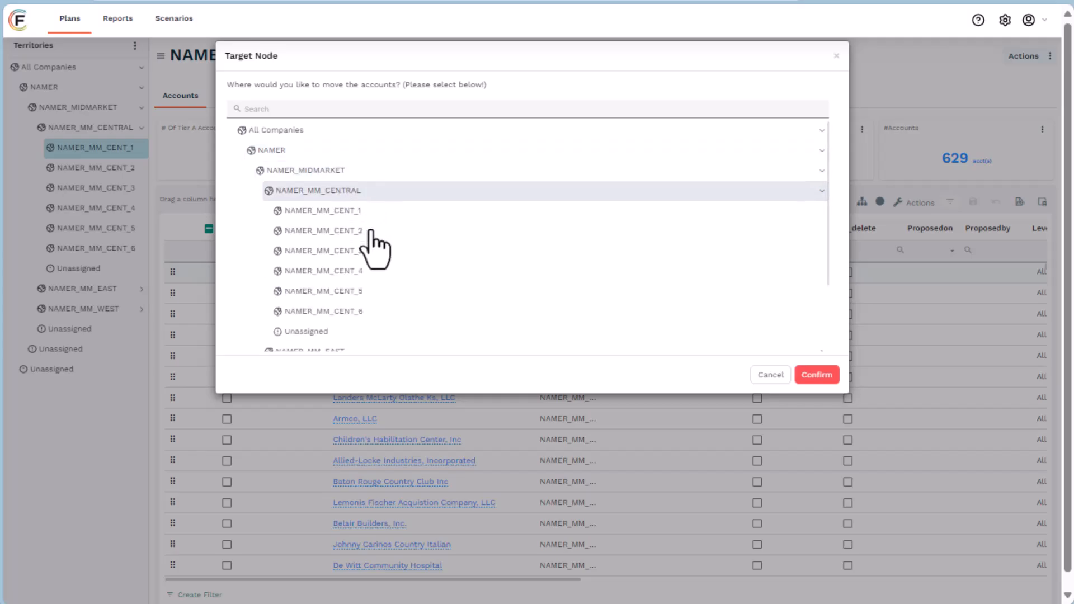
click(369, 232)
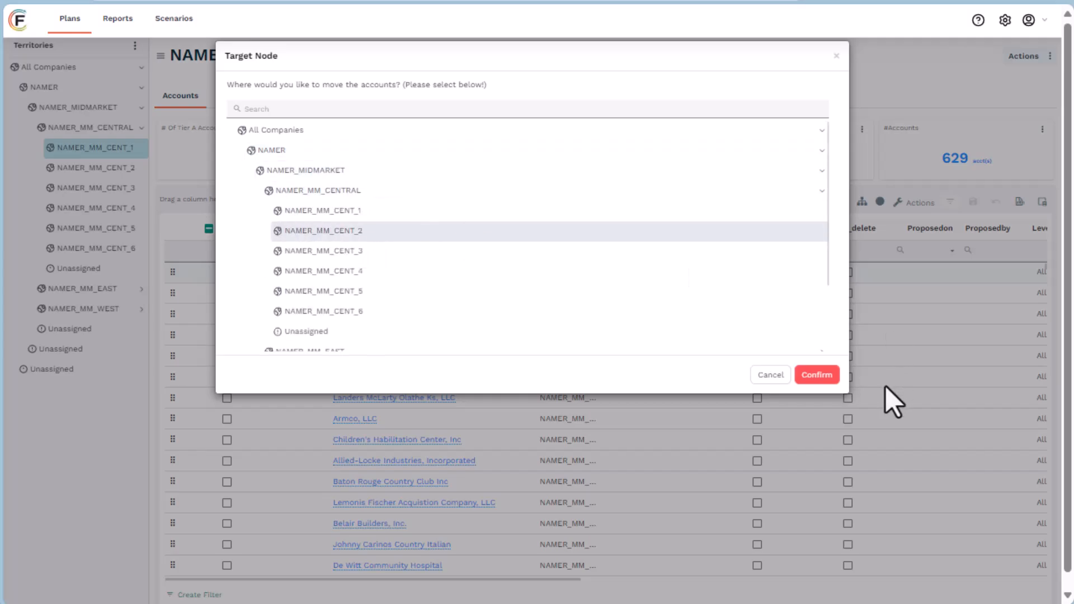
click(817, 377)
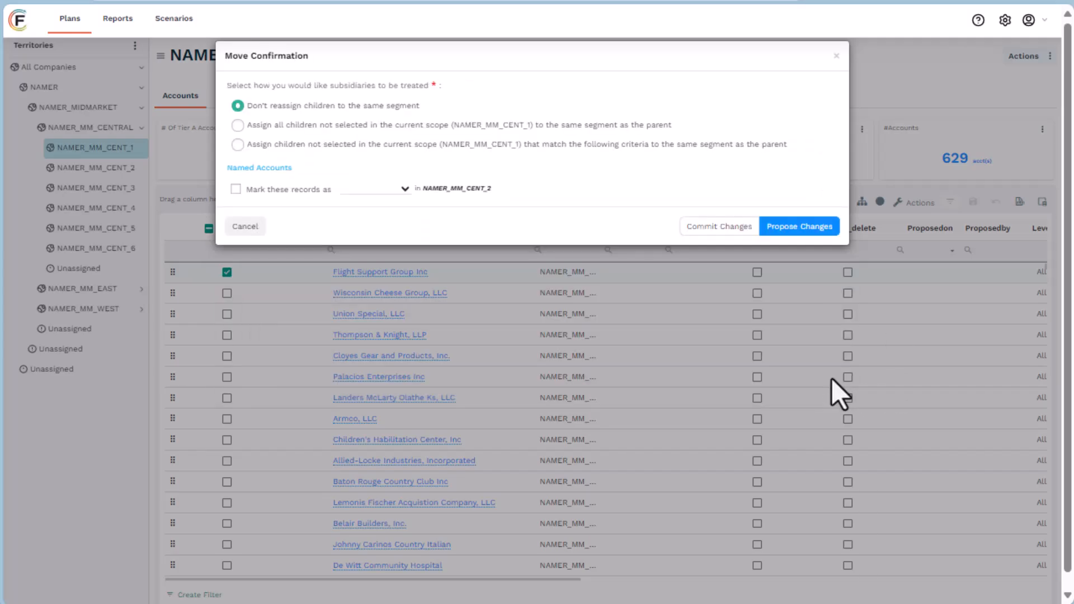
Mark the moved record as Named Account in NAMER_MM_CENT_2 and submit the move as a proposed change.
click(238, 191)
click(389, 191)
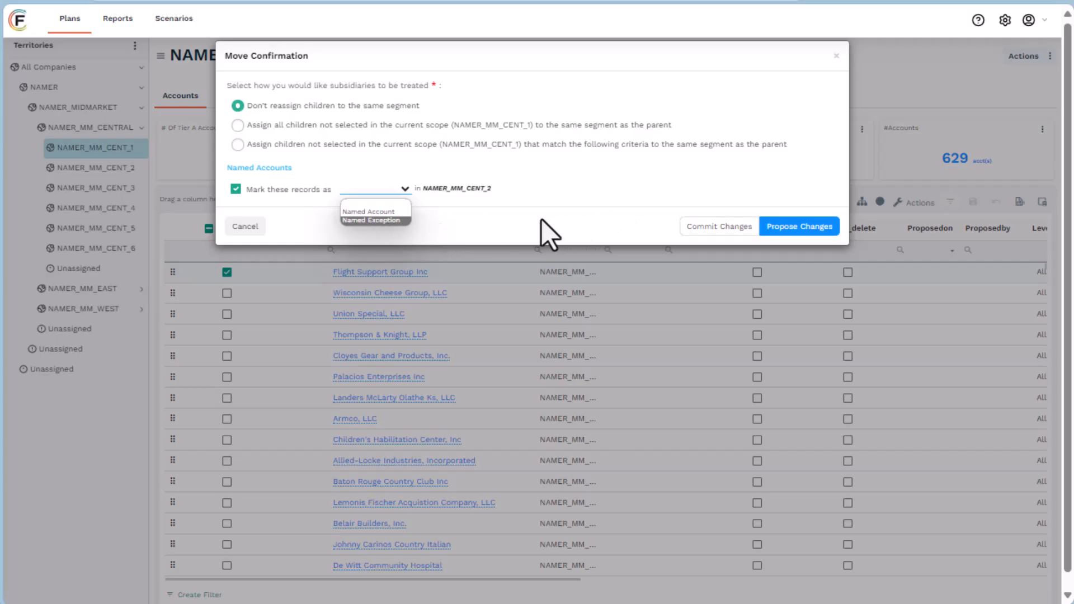
click(389, 211)
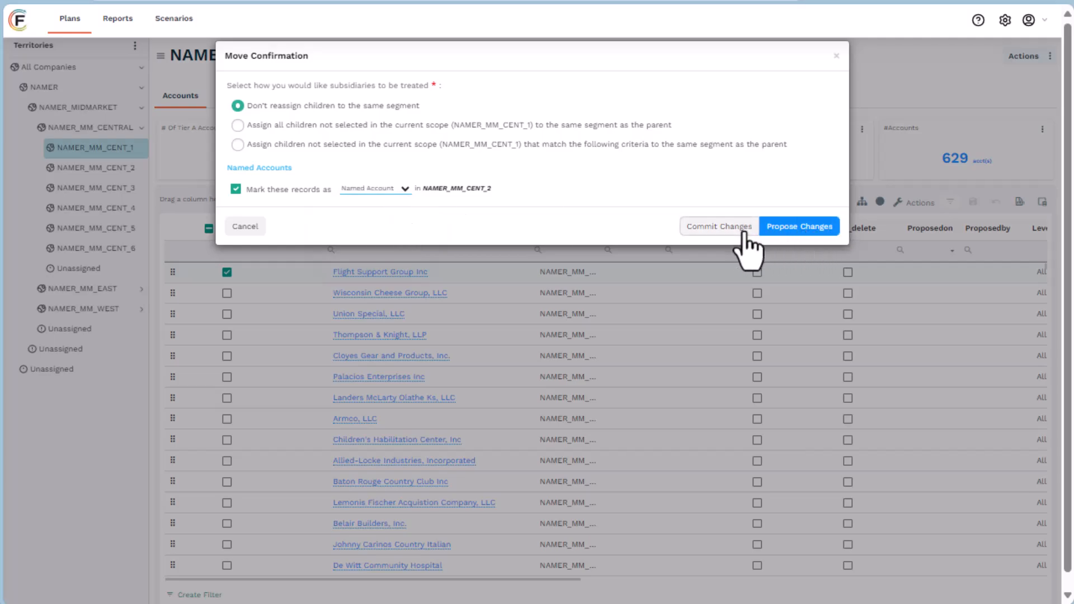
click(823, 228)
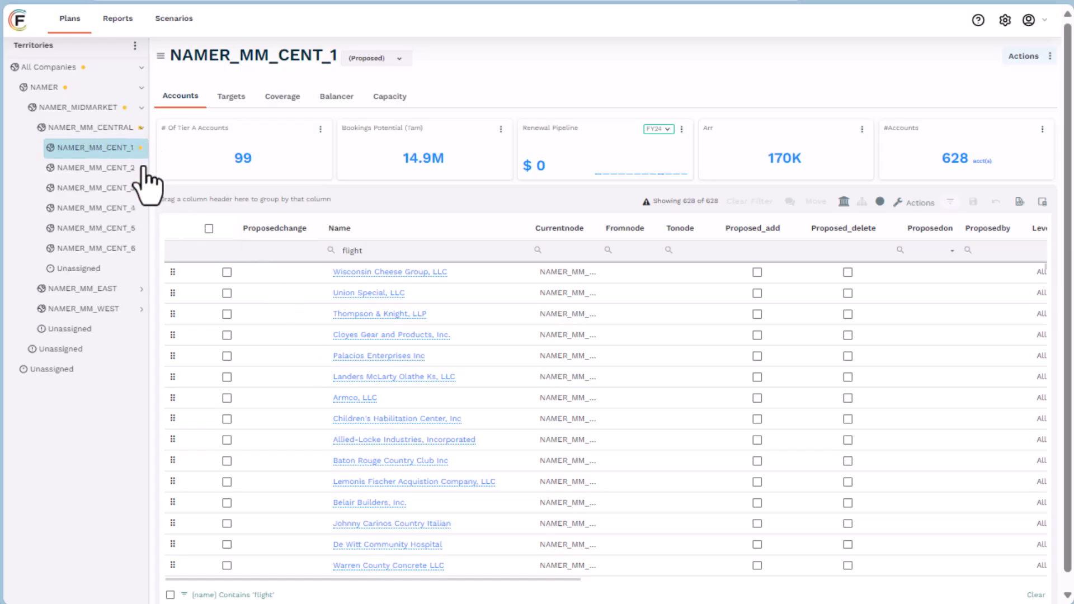
Review the proposed move in NAMER_MM_CENT_1 and NAMER_MM_CENT_2 using the name filter "flight", and clear the filter.
click(381, 256)
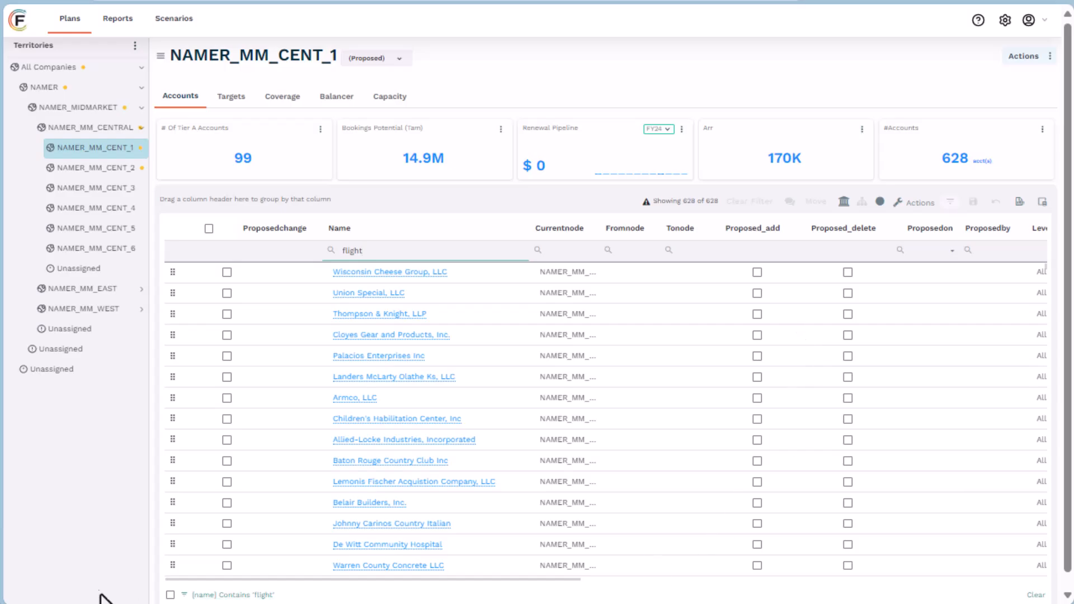
click(170, 595)
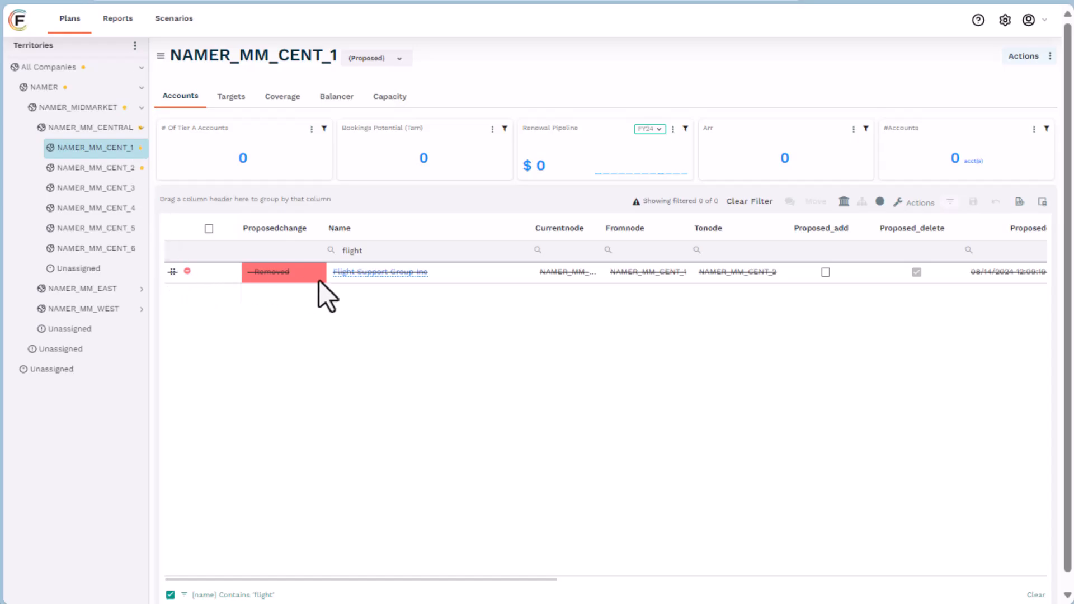
click(114, 168)
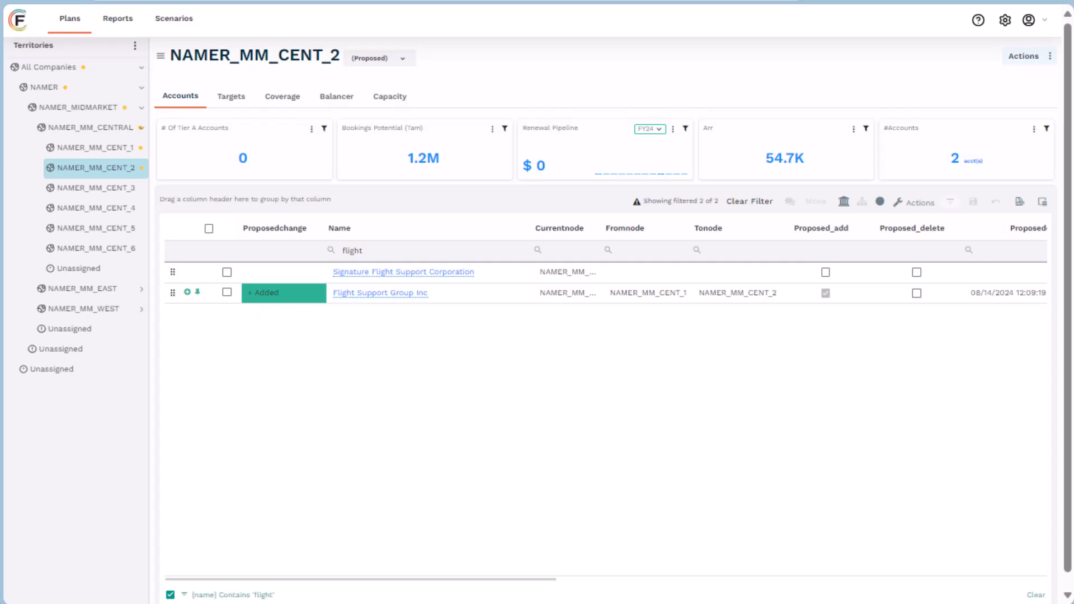
click(170, 595)
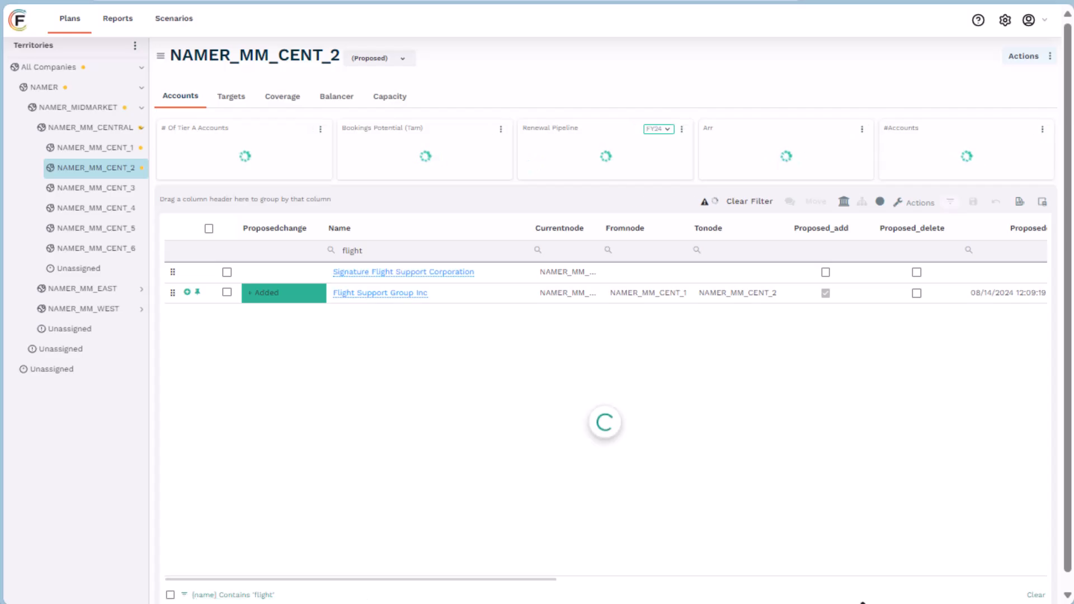
click(1036, 595)
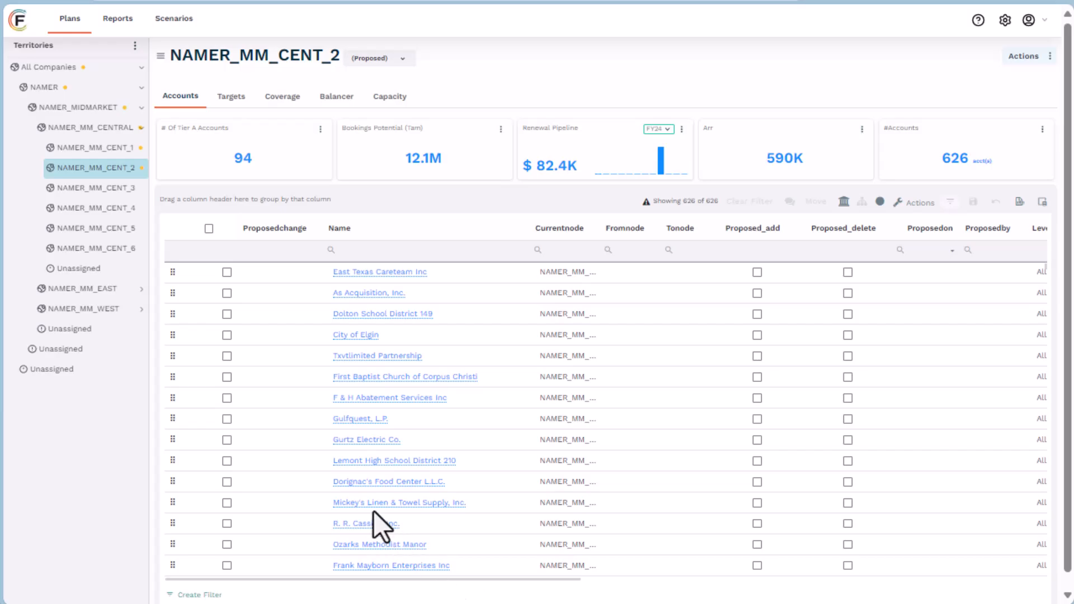
Move East Texas Careteam Inc, As Acquisition, Inc., Dolton School District 149 and City of Elgin from NAMER_MM_CENT_2 to NAMER_MM_CENT_3.
click(227, 272)
click(227, 293)
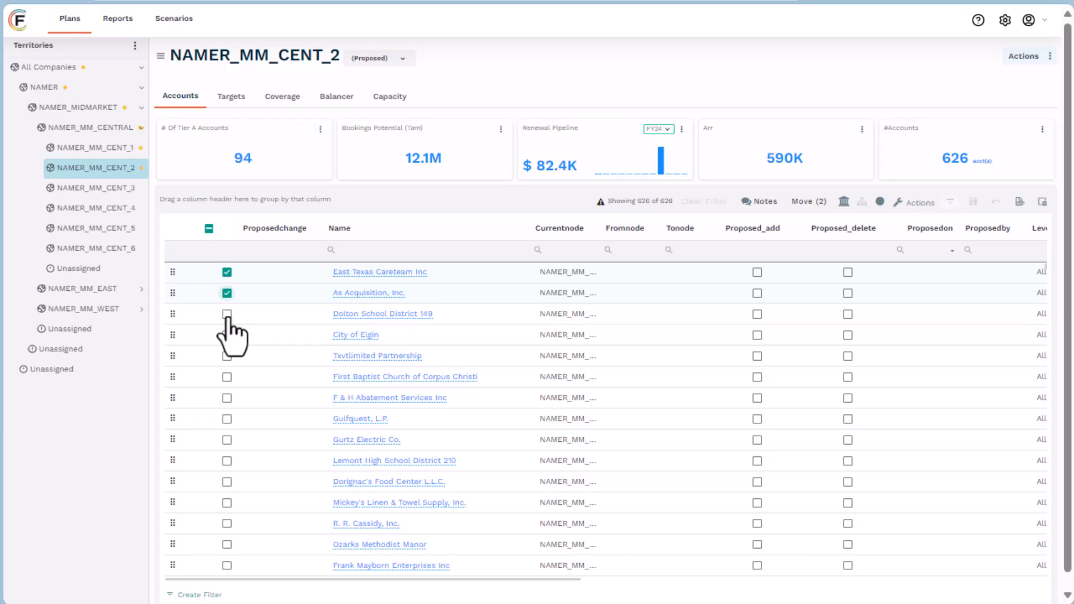
click(227, 315)
click(227, 336)
drag(177, 320, 99, 191)
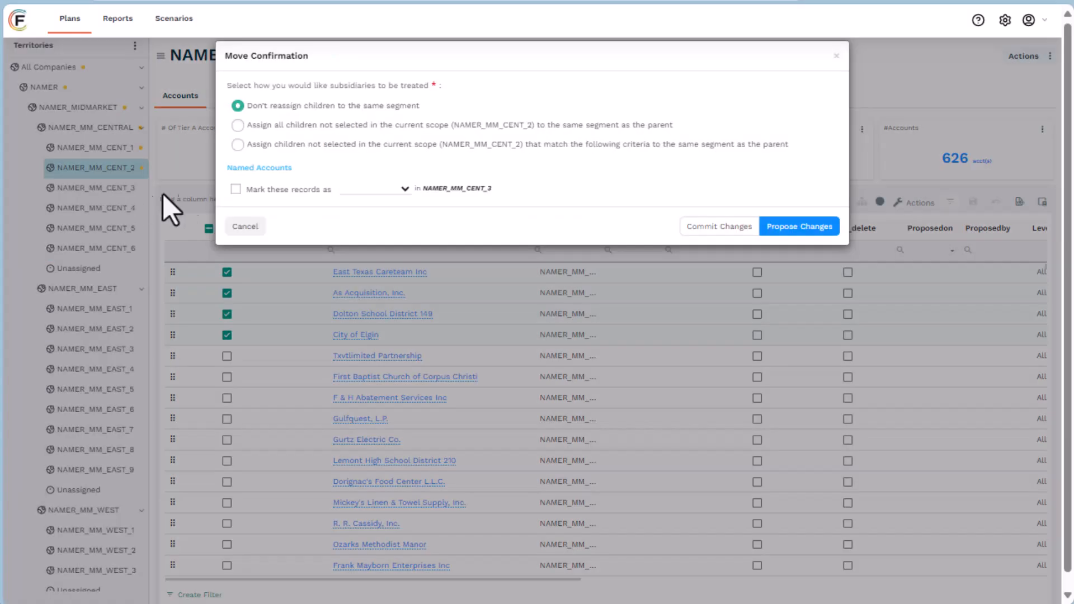
Mark the four moved records as Named Exception in NAMER_MM_CENT_3 and propose the changes.
click(236, 191)
click(392, 190)
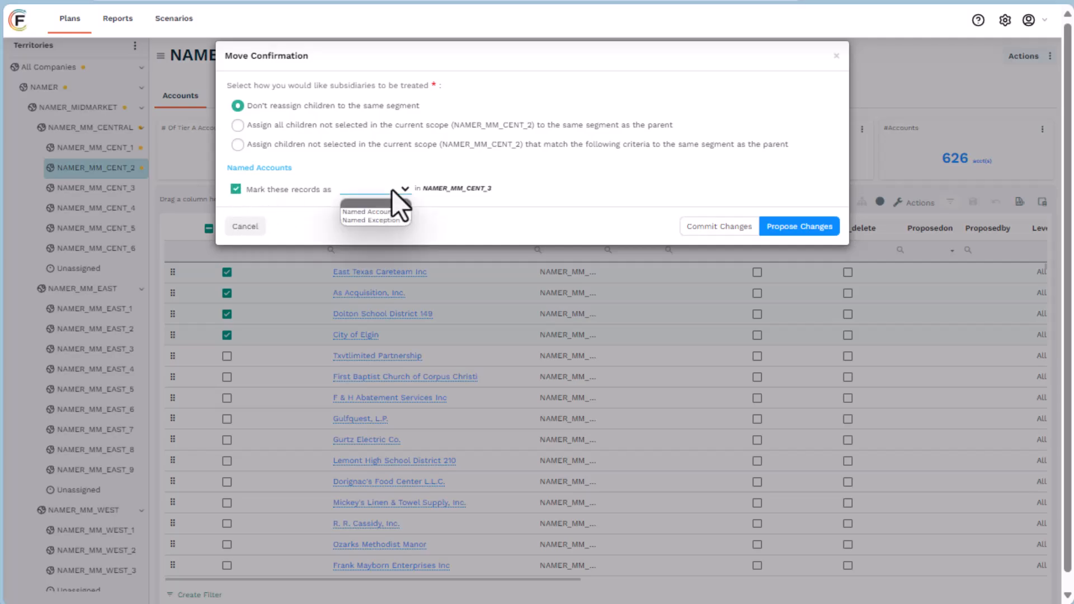
click(389, 222)
click(799, 228)
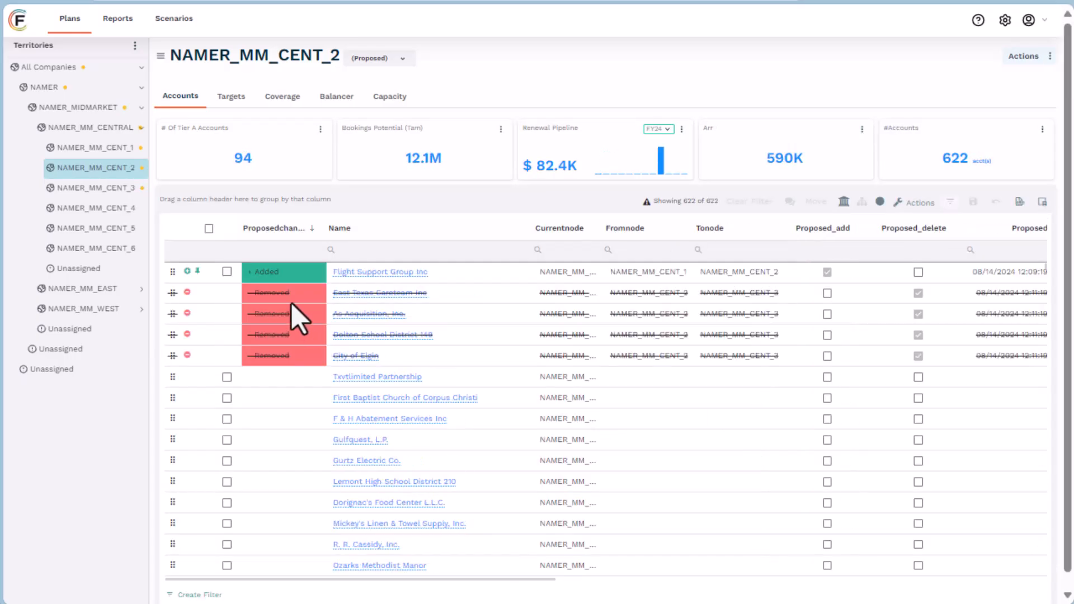
Sort the accounts by proposed change so changed records come first, and open NAMER_MM_CENT_3 to review its additions.
click(278, 235)
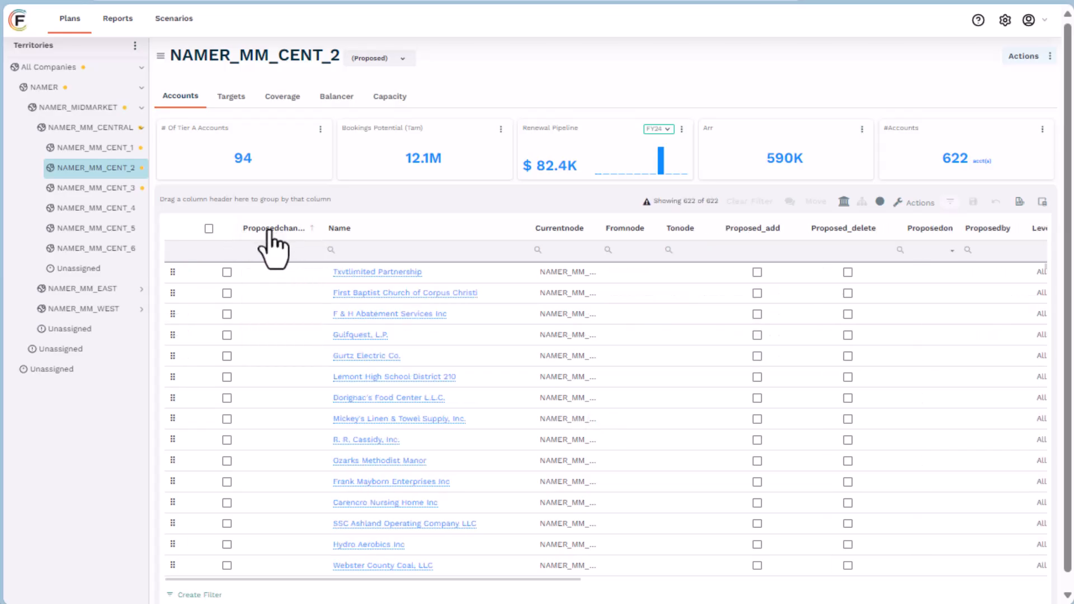
click(274, 231)
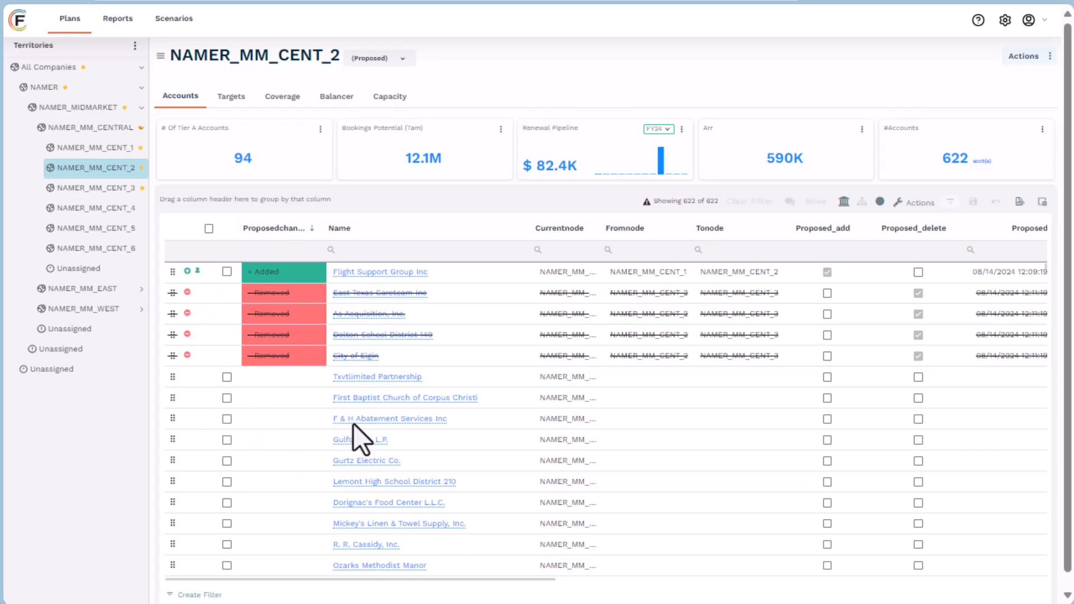
click(93, 188)
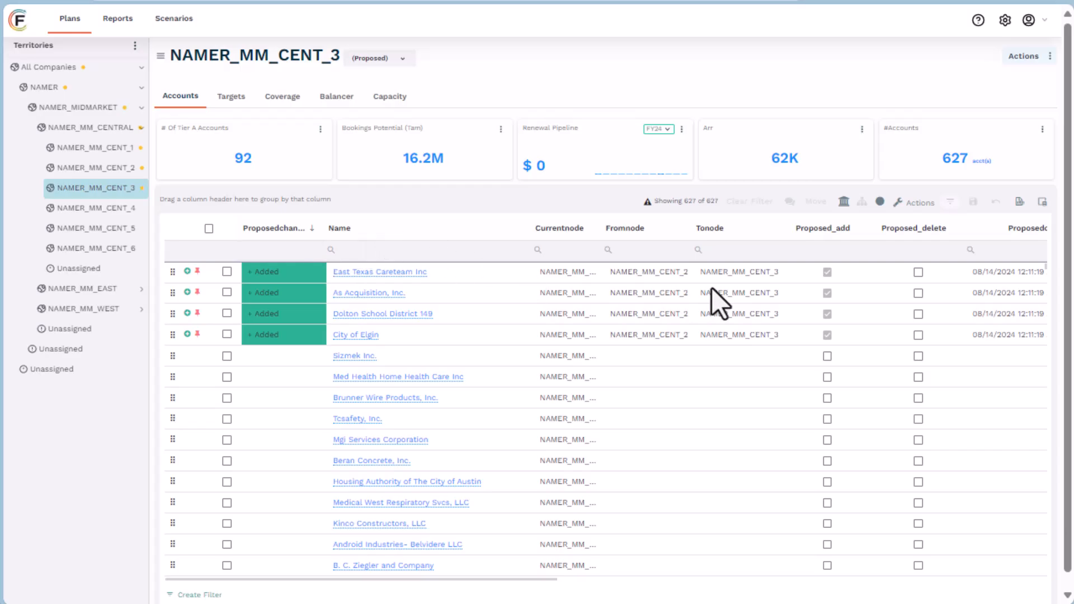
Select the four accounts proposed as additions to NAMER_MM_CENT_3, from East Texas Careteam Inc through City of Elgin.
click(227, 271)
click(227, 292)
click(227, 313)
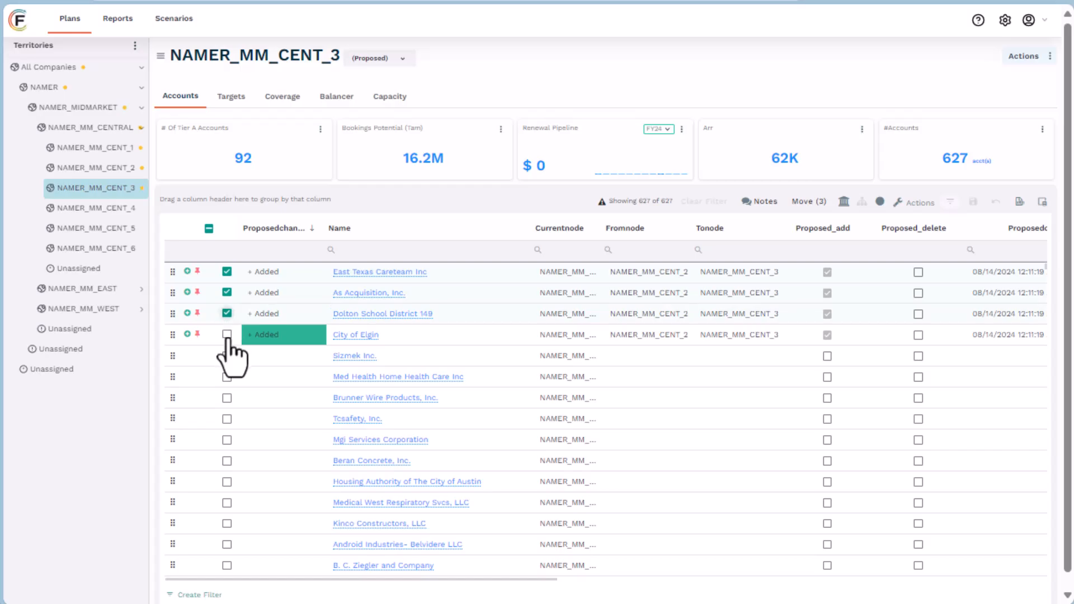
click(227, 334)
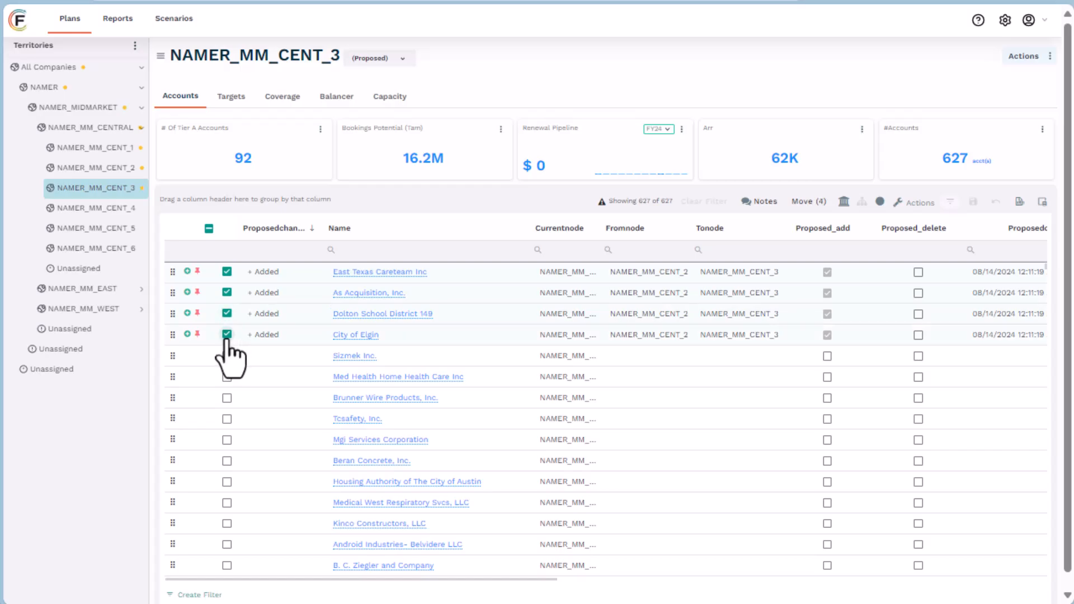
click(917, 204)
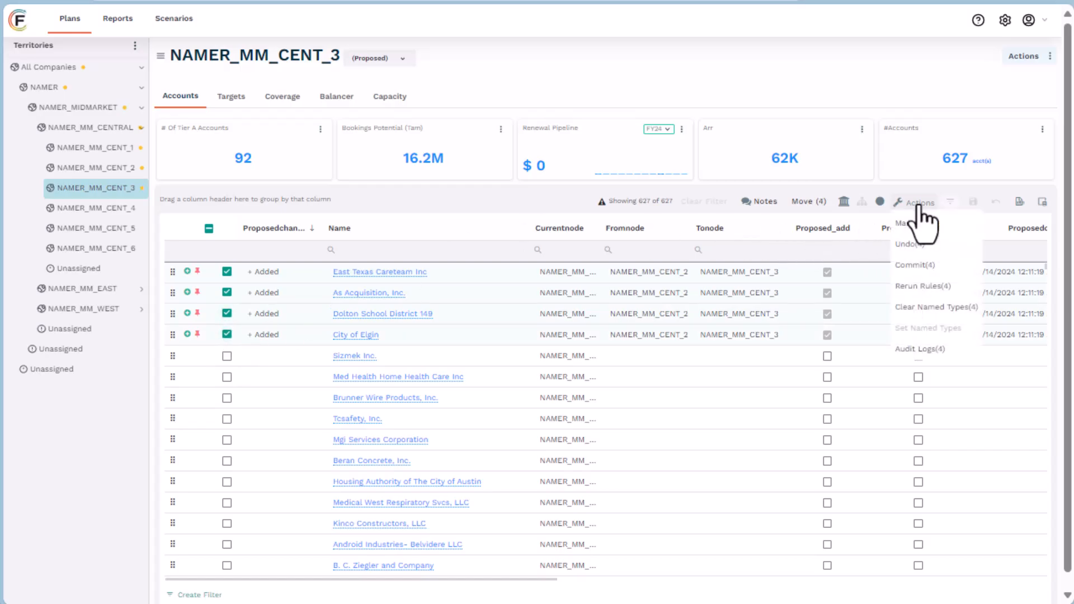
click(963, 308)
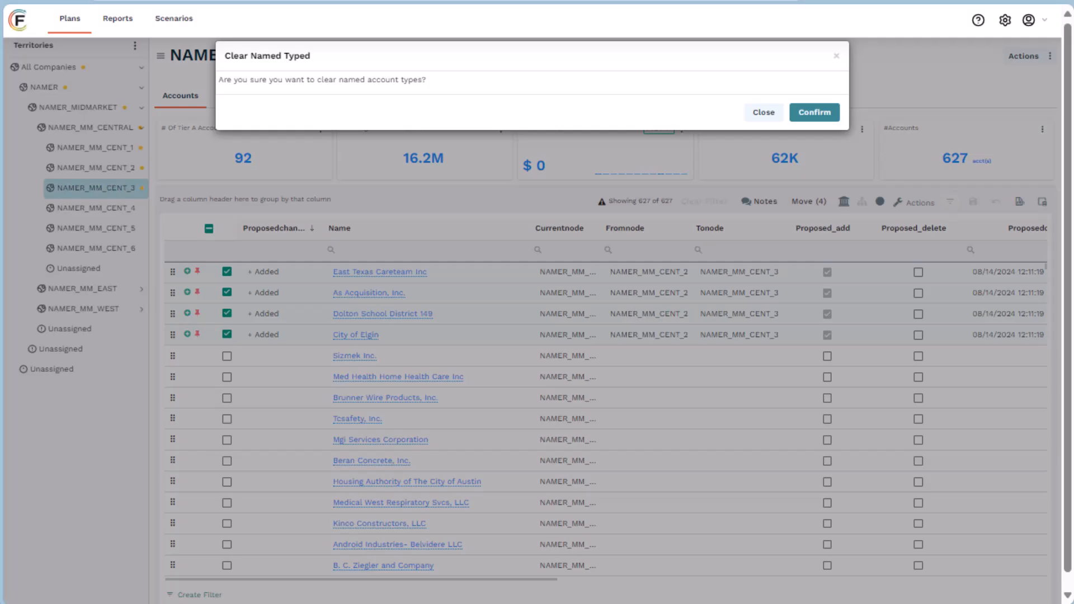
key(Escape)
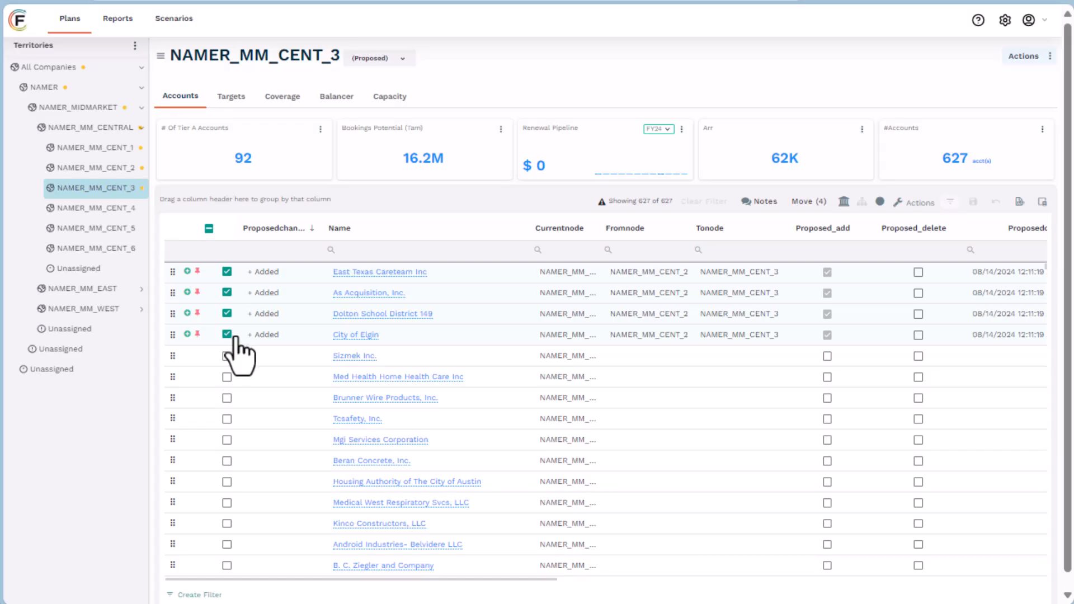
Open the notes for the four selected accounts, try adding an Employees proposed data change, and remove that field.
click(769, 204)
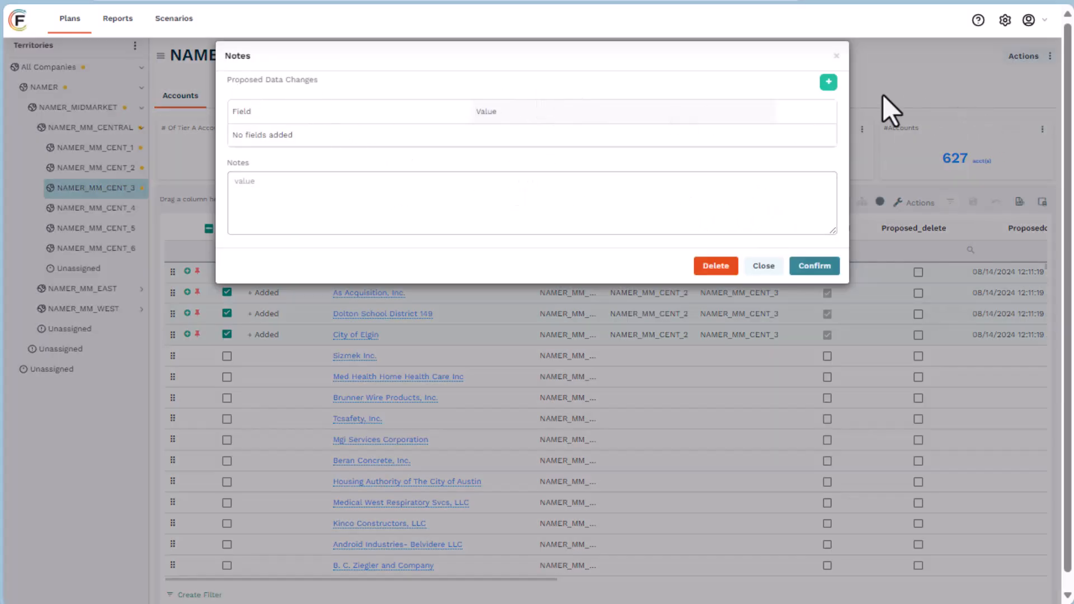
click(828, 84)
click(371, 142)
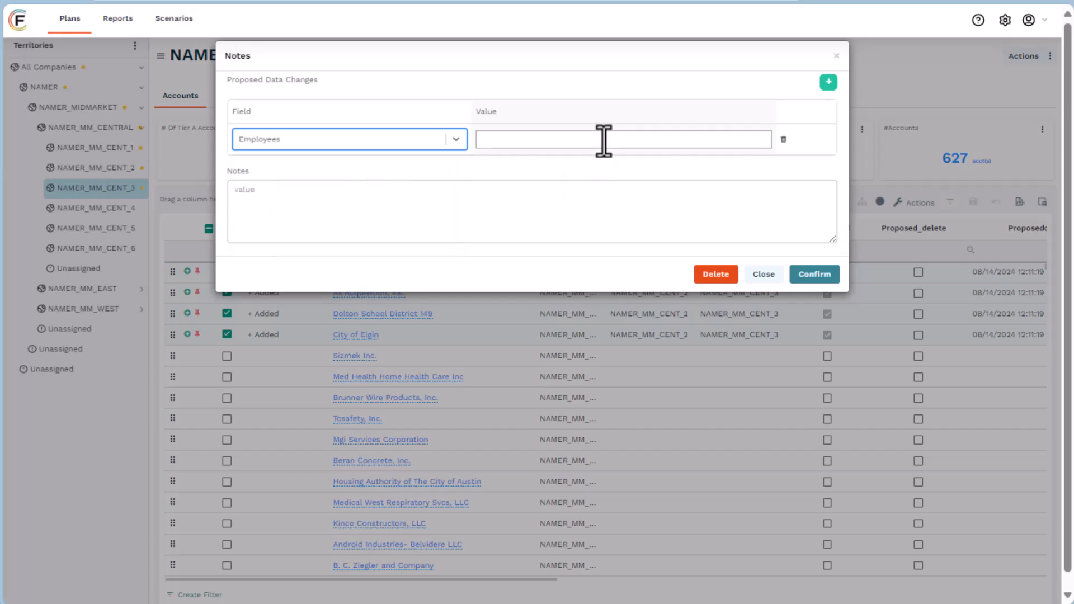
click(605, 143)
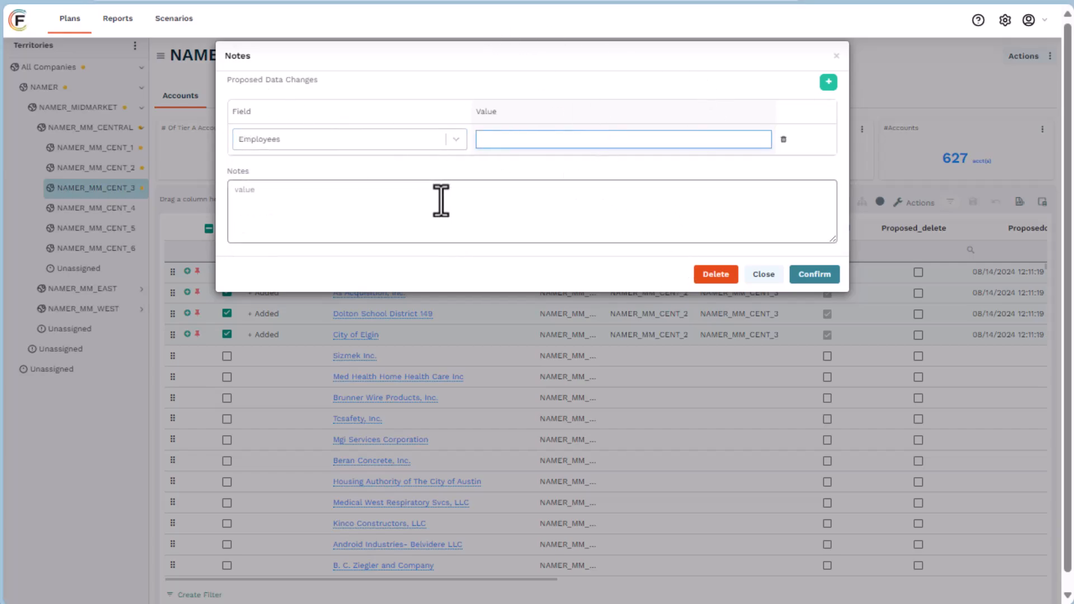
click(783, 139)
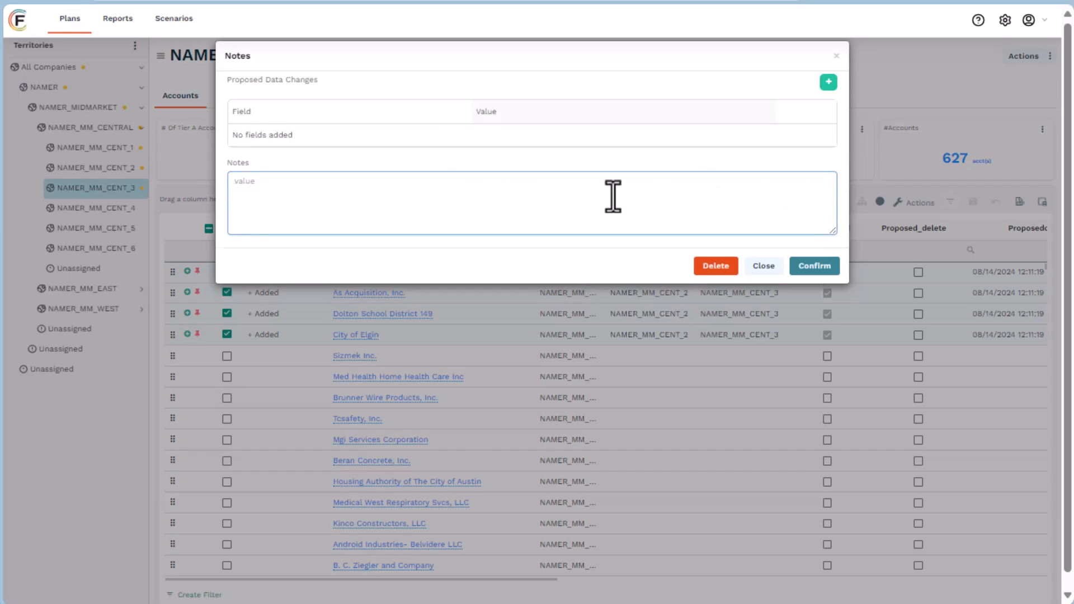
Save the note "test" on the four selected accounts.
text(test)
click(815, 267)
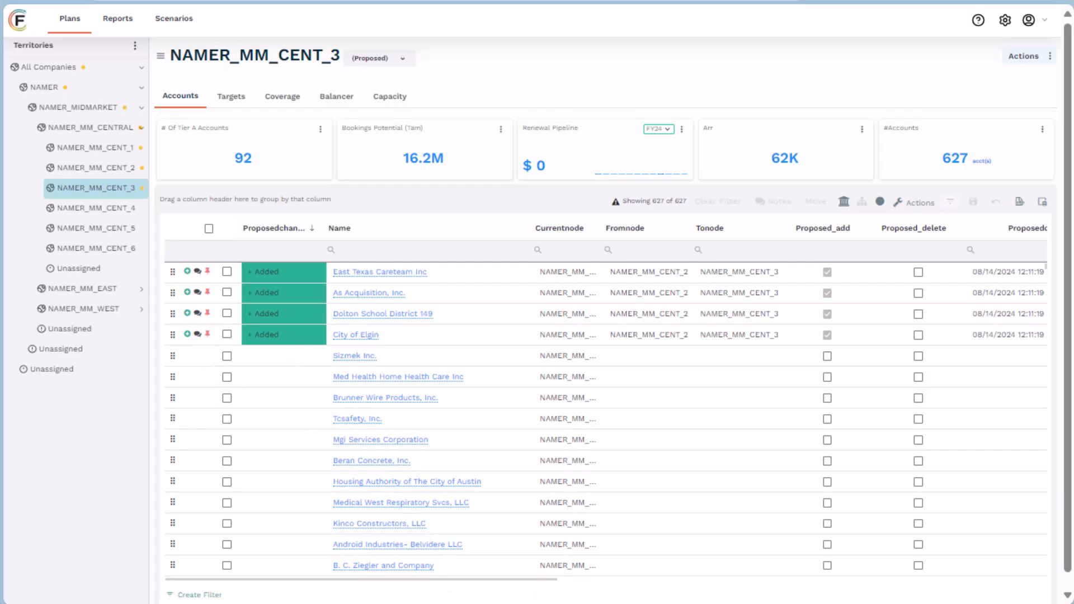
Select the City of Elgin account and open the saved account note for review.
click(226, 334)
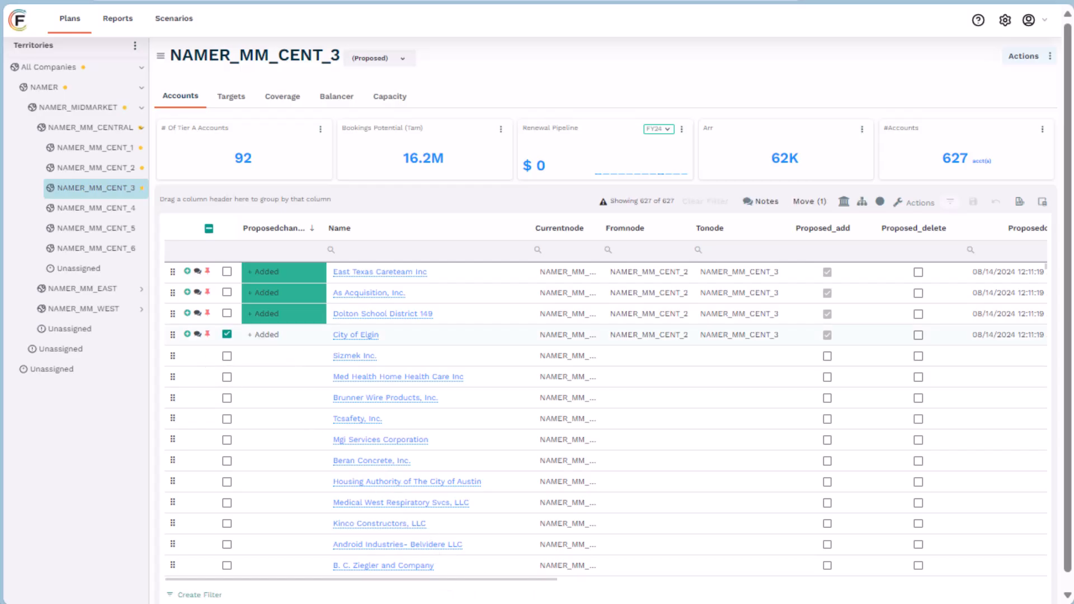
click(197, 271)
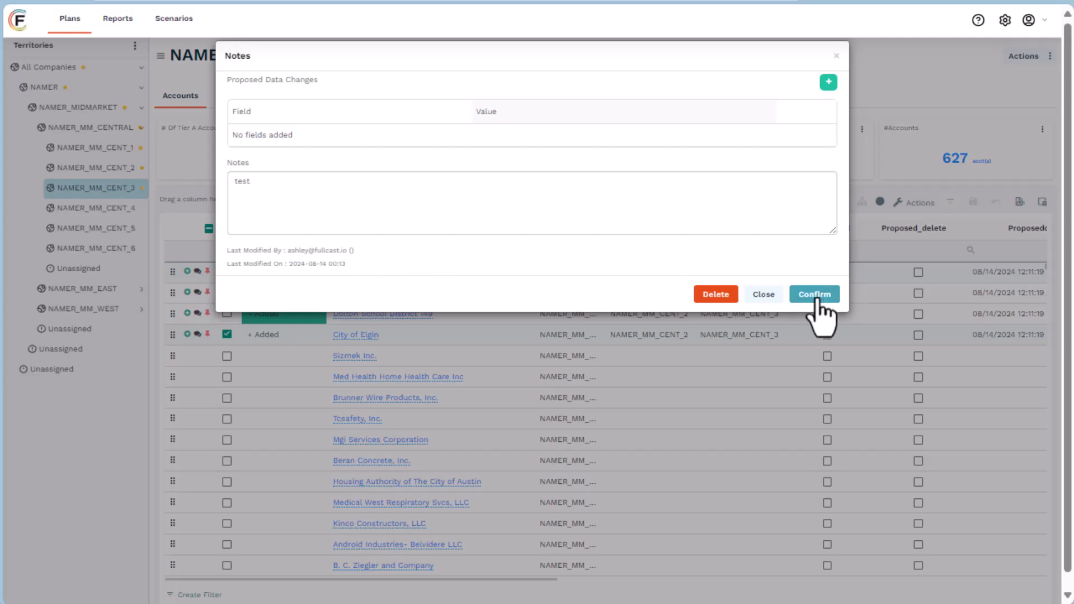
Close the account note and add the Notes column to the accounts grid between Currentnode and Fromnode, searching for "notes" among the hidden columns.
click(764, 296)
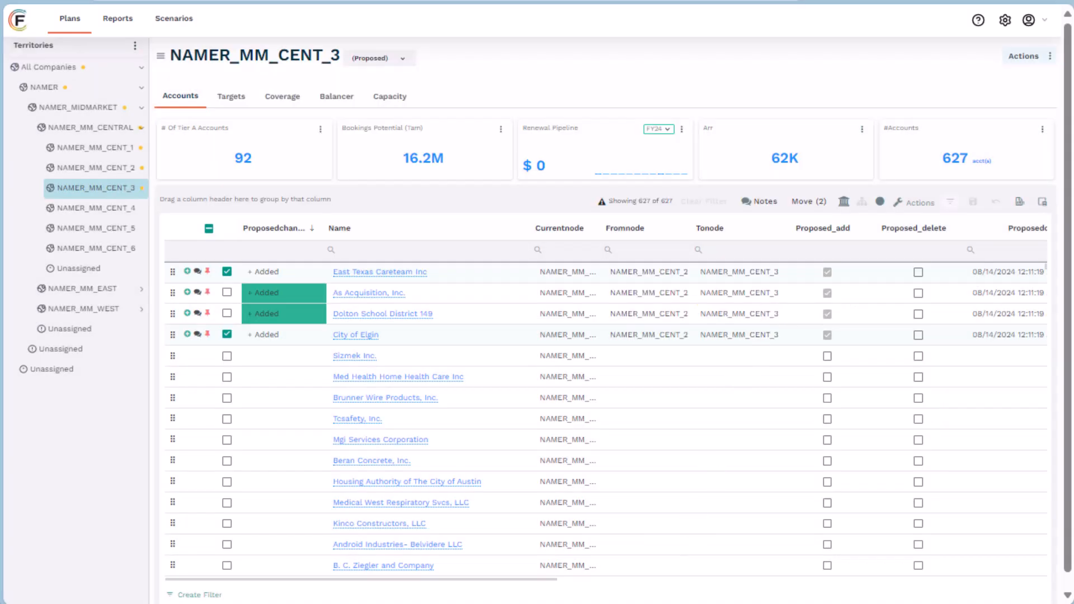
drag(509, 580, 588, 597)
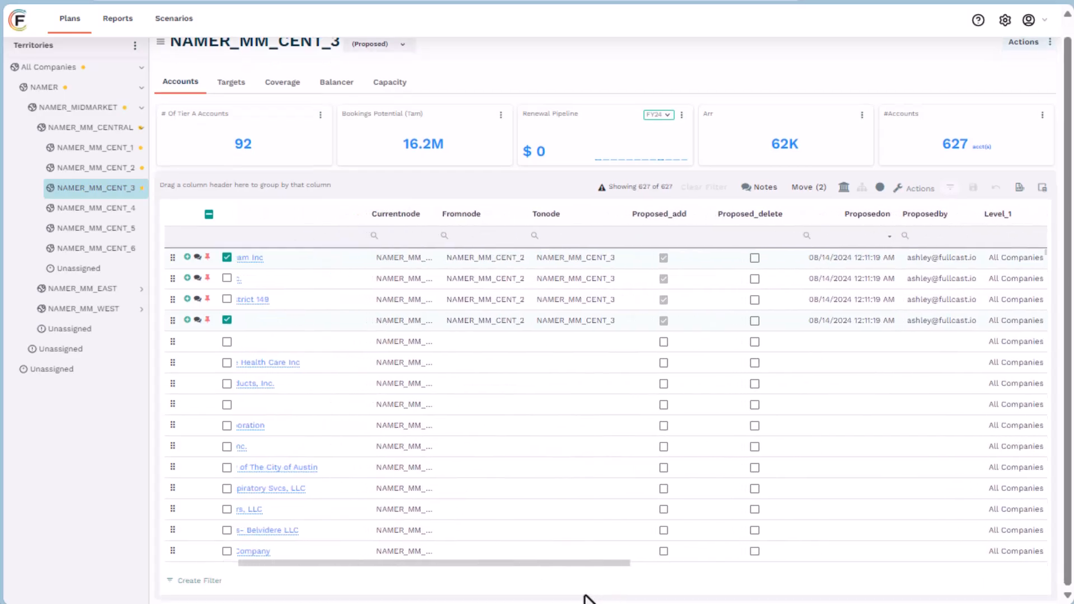
click(1042, 188)
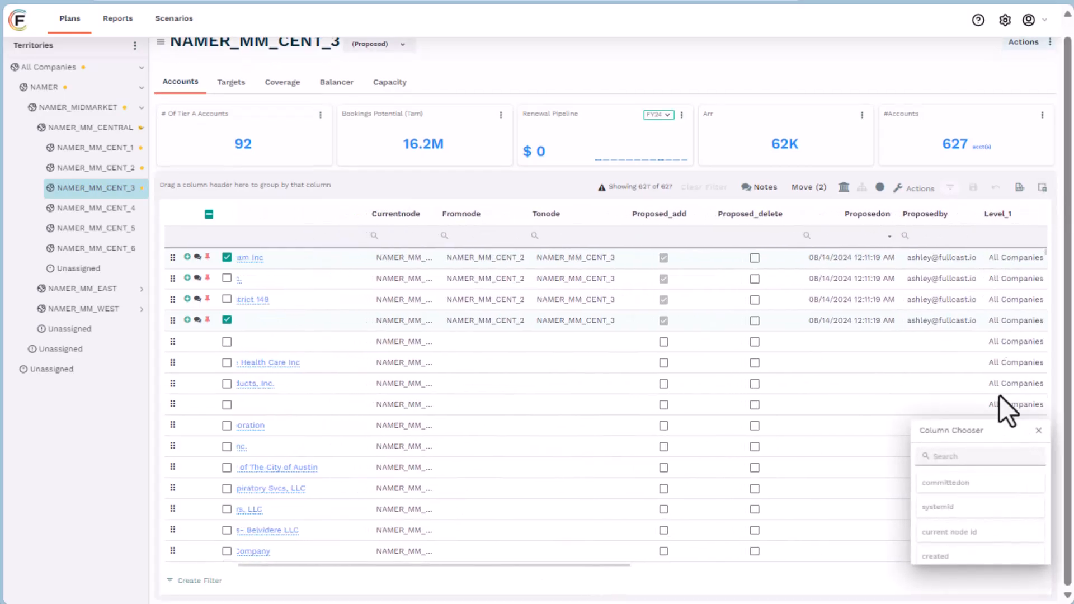
click(945, 460)
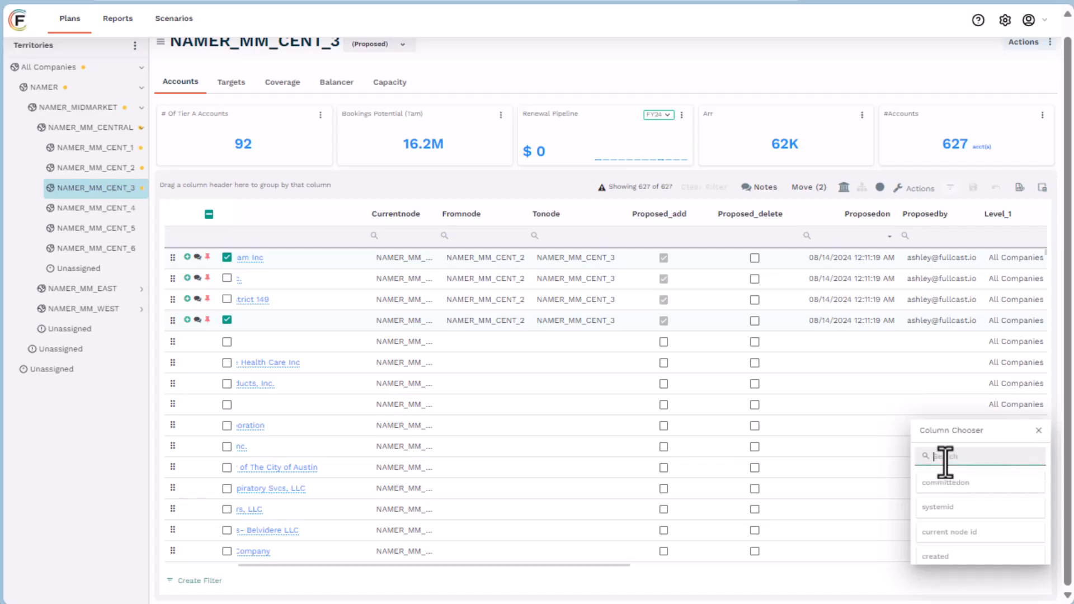
text(no)
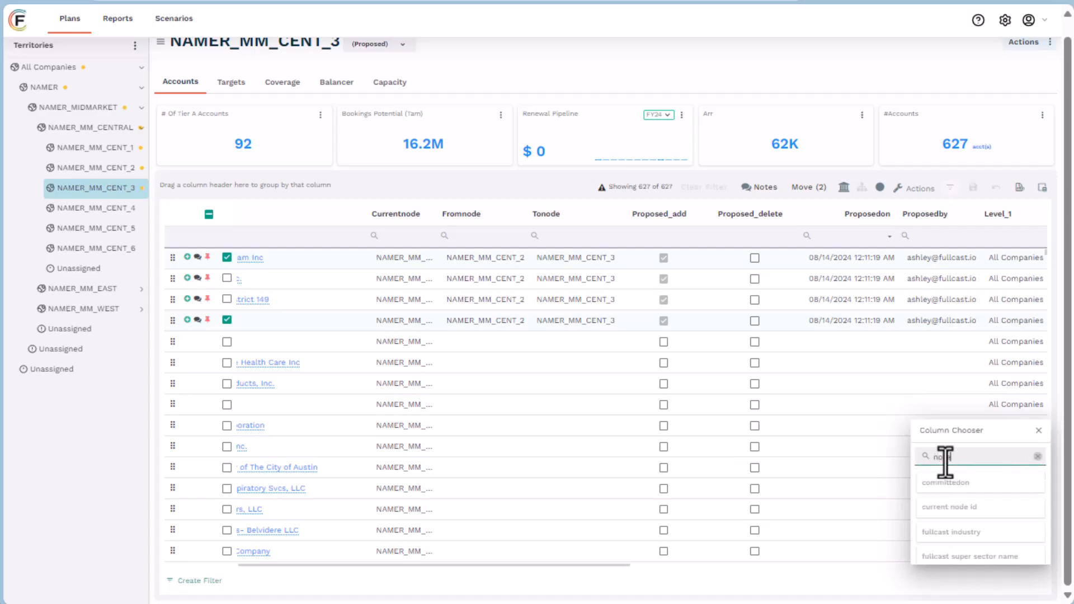
text(tes)
drag(945, 485, 425, 253)
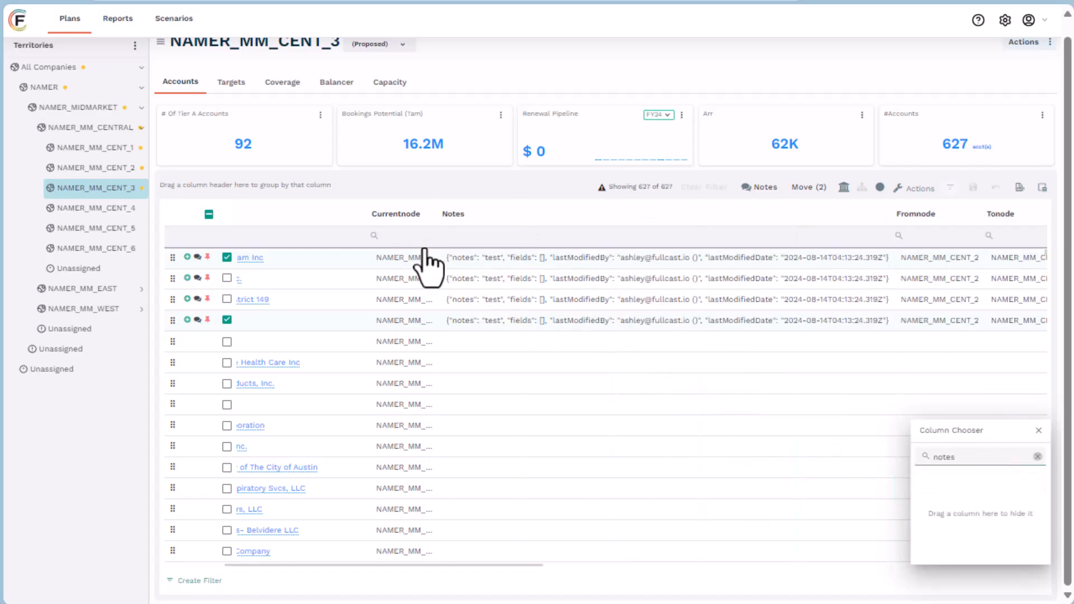